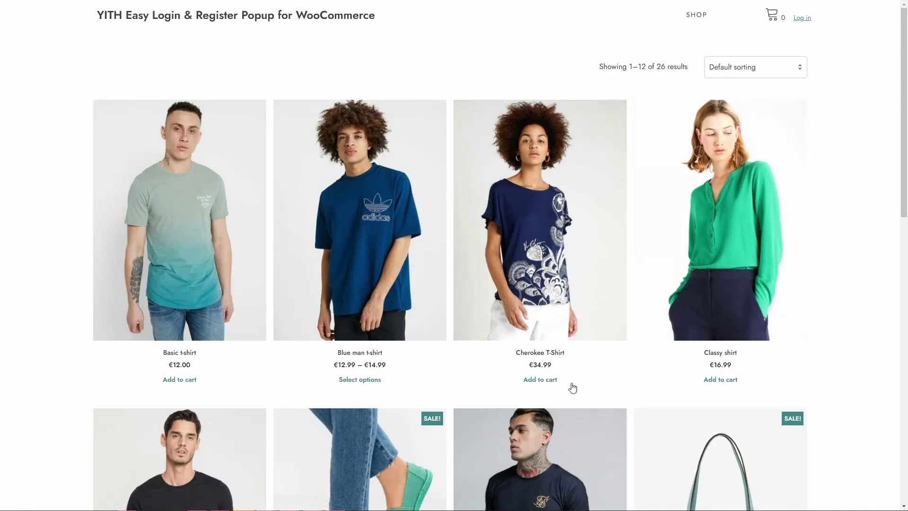
Step: Add the Cherokee T-Shirt to the cart, start checkout, and close the login-or-register popup
click(549, 386)
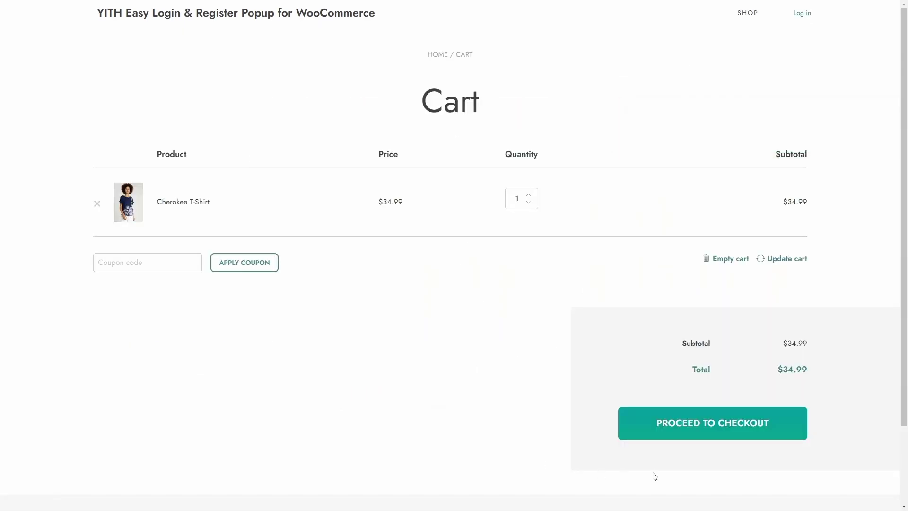
click(728, 435)
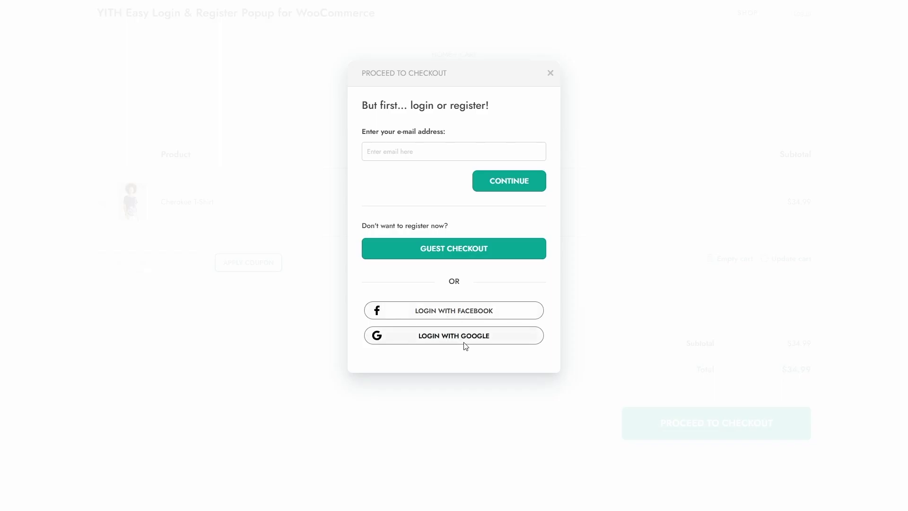
click(551, 76)
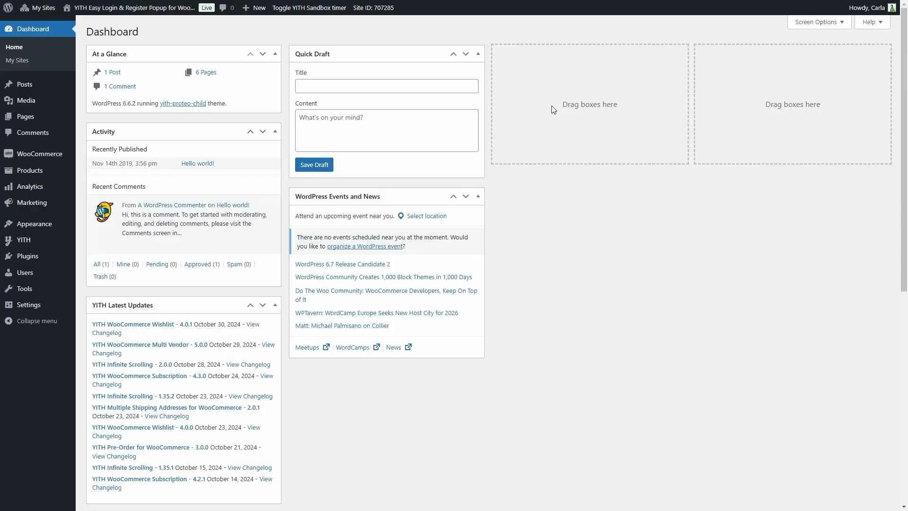
Step: Enable 'Close popup by clicking on the background' in Easy Login Register Popup's General Settings
mouse_move(53, 245)
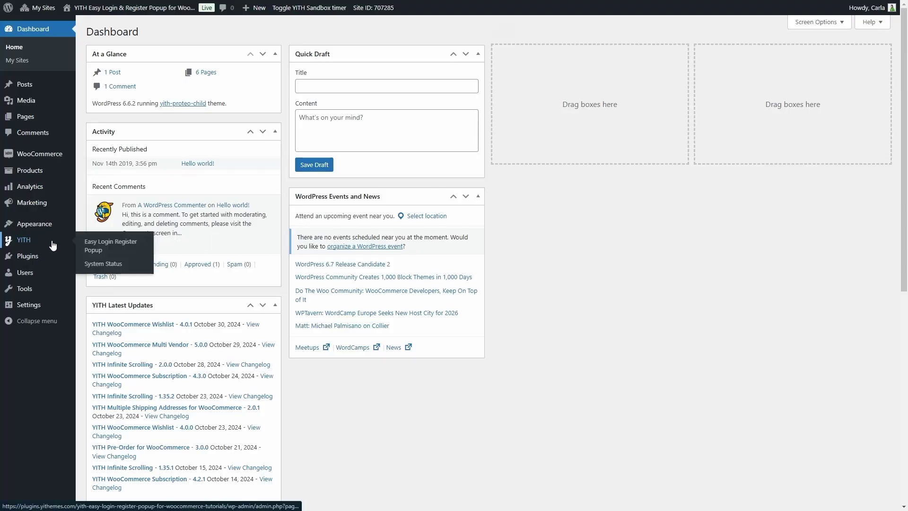
click(111, 245)
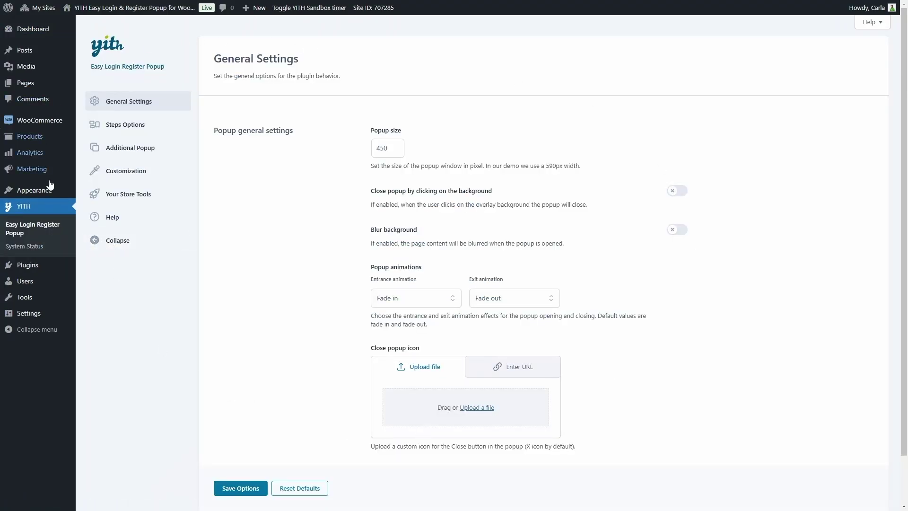
click(114, 242)
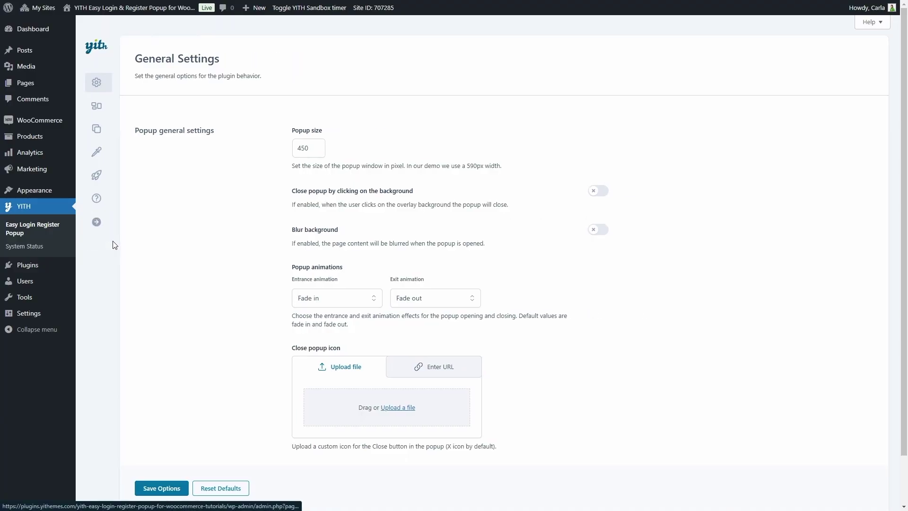
click(95, 239)
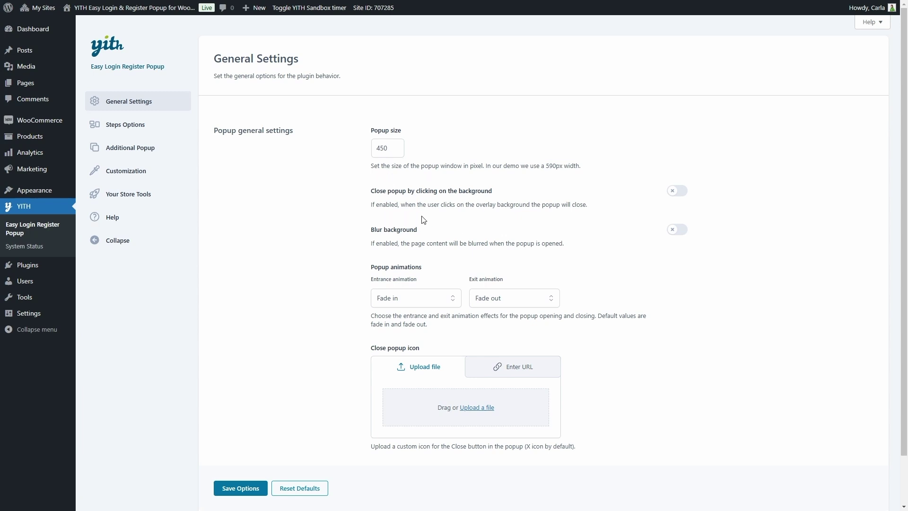
click(675, 193)
Step: Turn on Blur background and set the entrance animation to Zoom in
click(671, 233)
scroll(478, 246, down, 2)
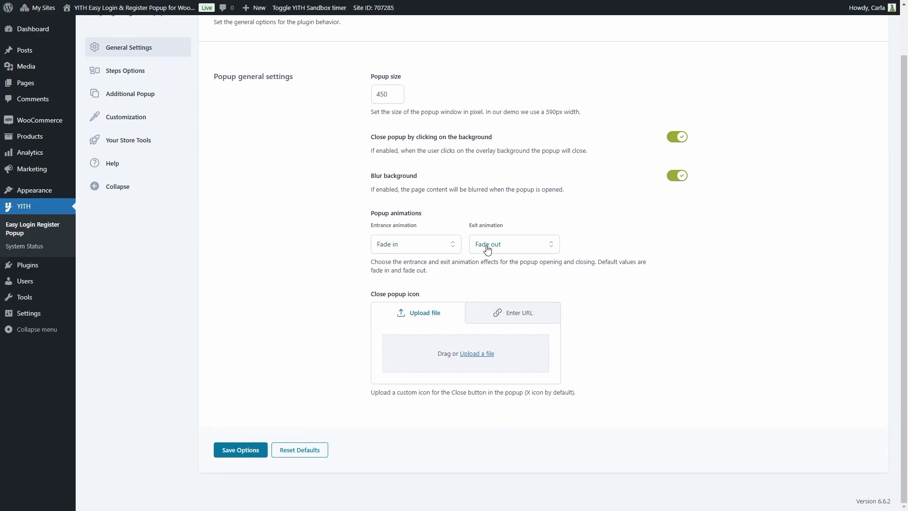
click(428, 251)
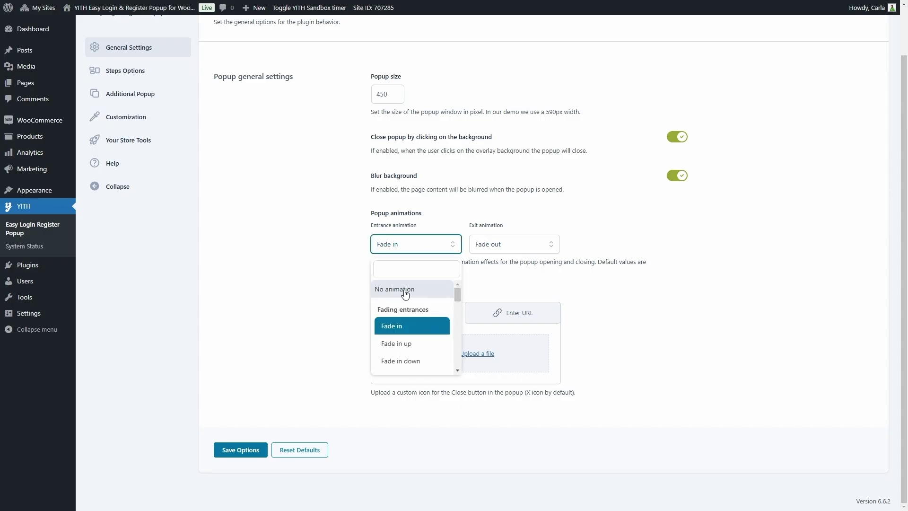
click(405, 289)
click(422, 250)
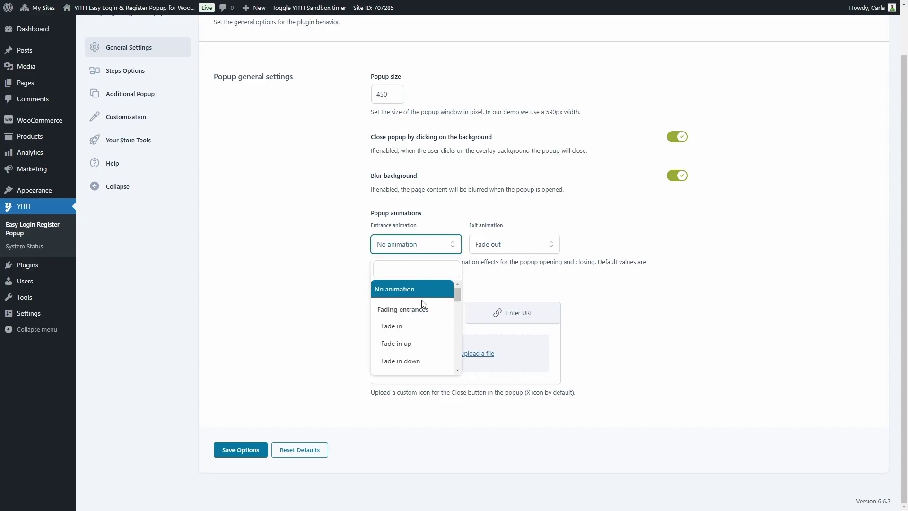
scroll(423, 307, down, 5)
scroll(422, 311, down, 5)
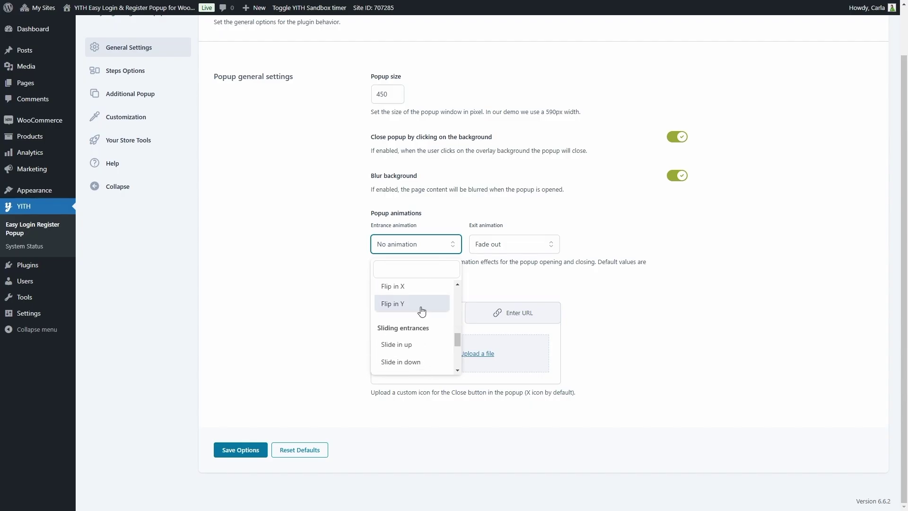
scroll(422, 311, down, 8)
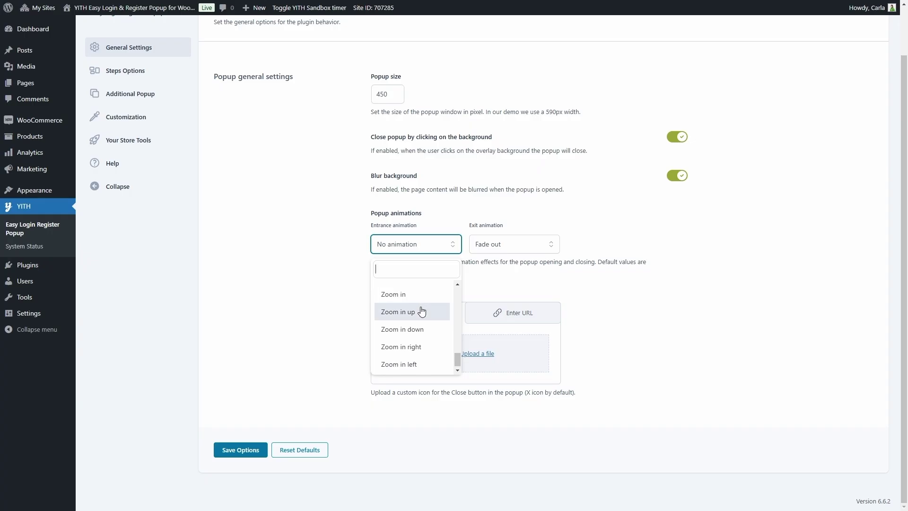
click(406, 294)
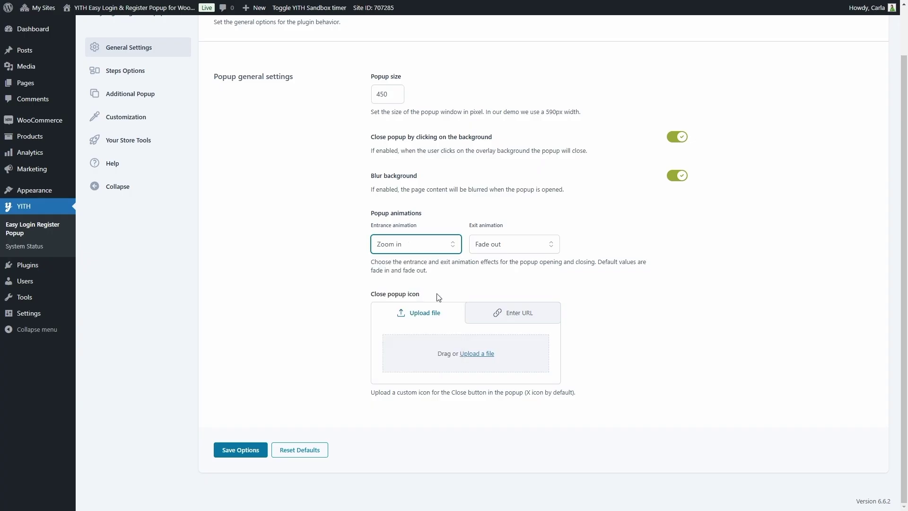
Step: Set the exit animation to Slide out right and save the options
click(525, 245)
scroll(518, 314, down, 5)
scroll(518, 321, down, 5)
click(518, 332)
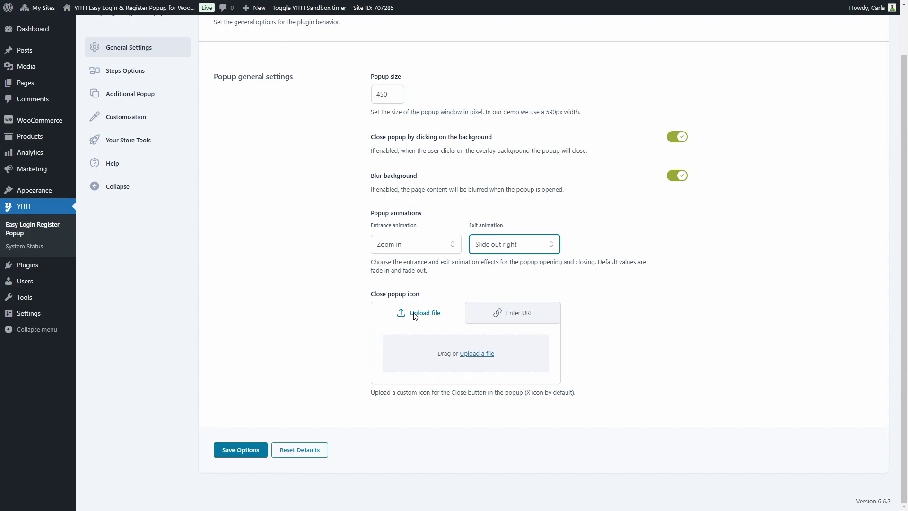
click(243, 449)
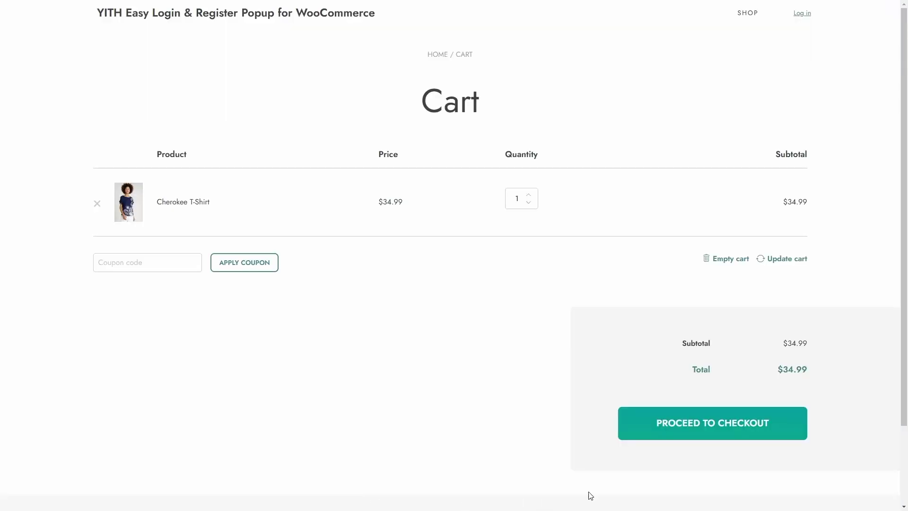
Step: Proceed to checkout from the cart to preview the blurred login popup, then close it
click(699, 430)
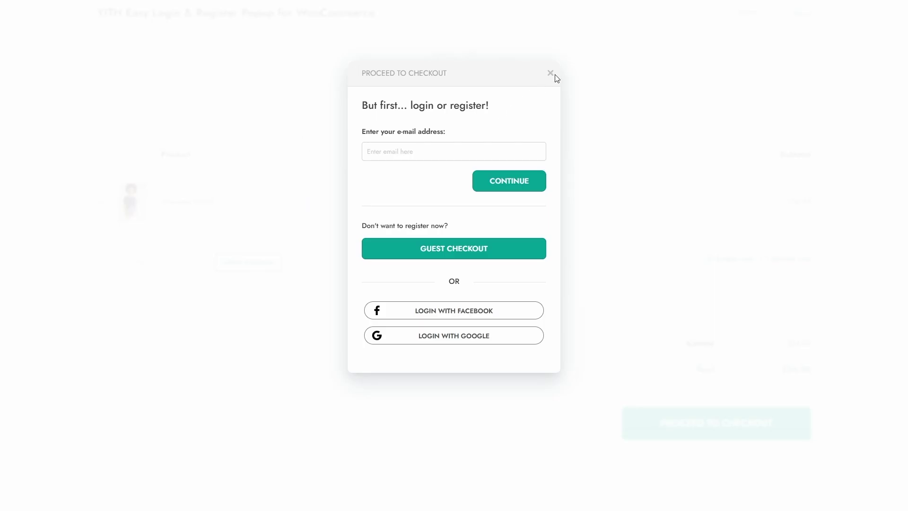
click(299, 121)
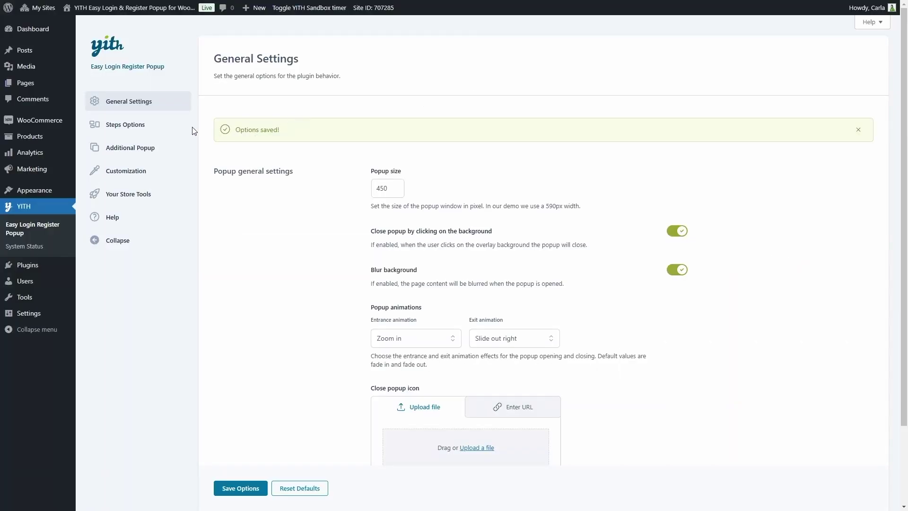
Step: In Steps Options, allow login with a username and paste the pre-login greeting
click(166, 126)
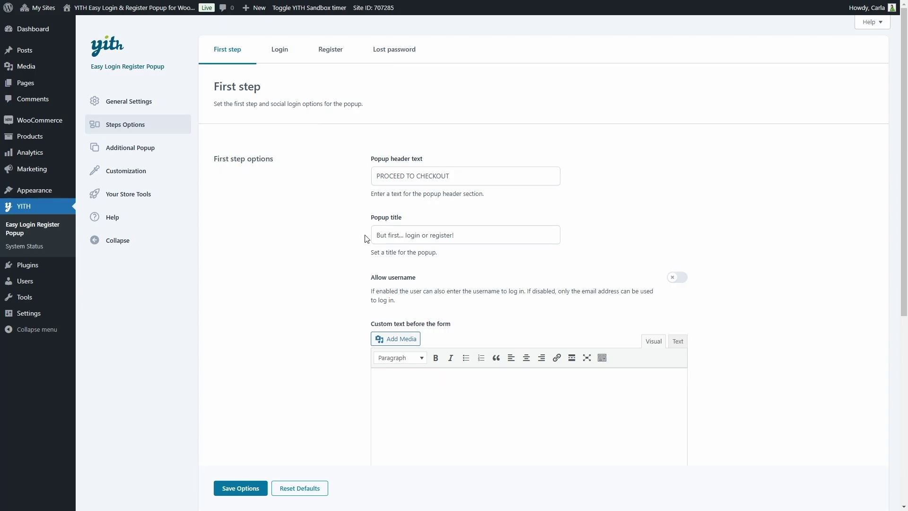
scroll(359, 261, down, 3)
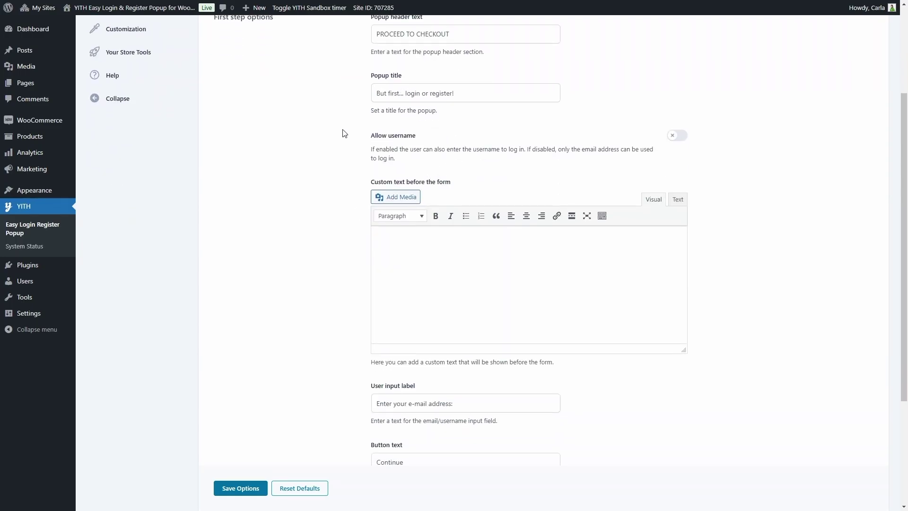
click(673, 137)
text(Hi there! Please, log in to continue... :))
scroll(389, 267, down, 4)
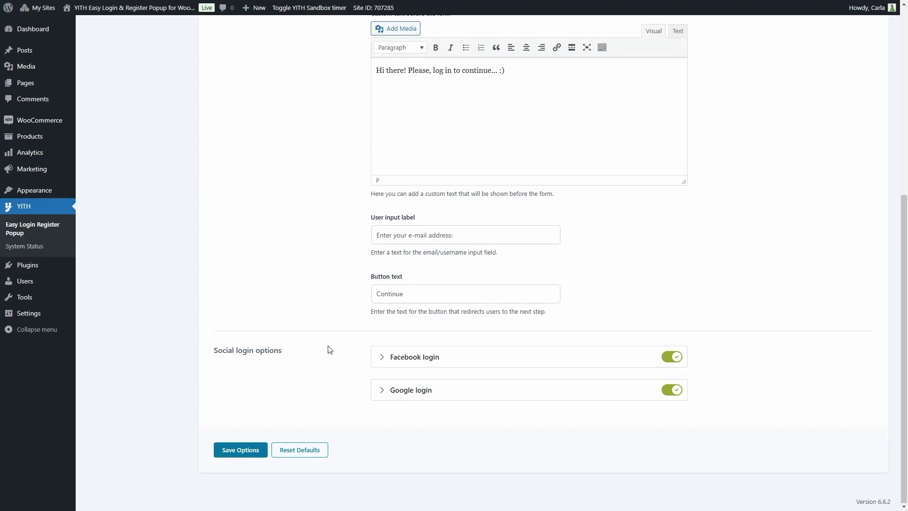
Step: Keep the Facebook login icon on Default and expand the Google login settings
click(382, 357)
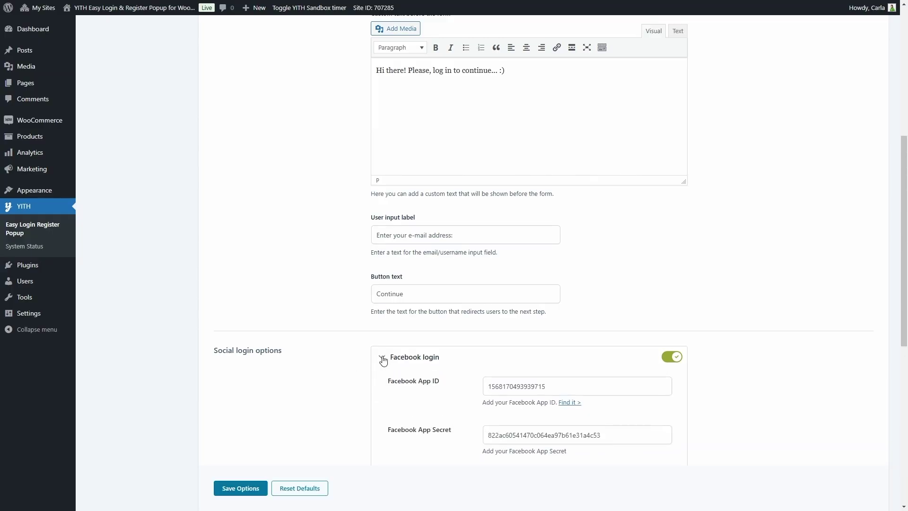
scroll(383, 361, down, 4)
scroll(464, 314, down, 1)
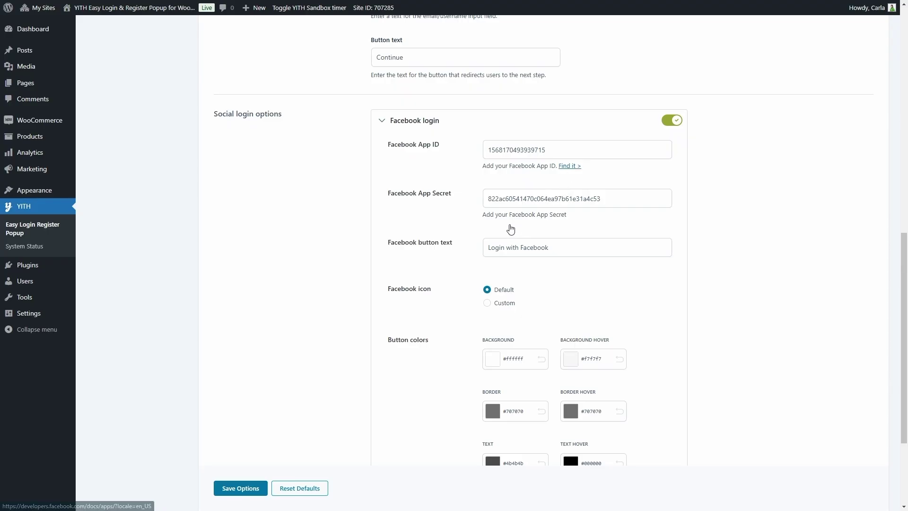
scroll(578, 247, down, 1)
scroll(578, 247, down, 3)
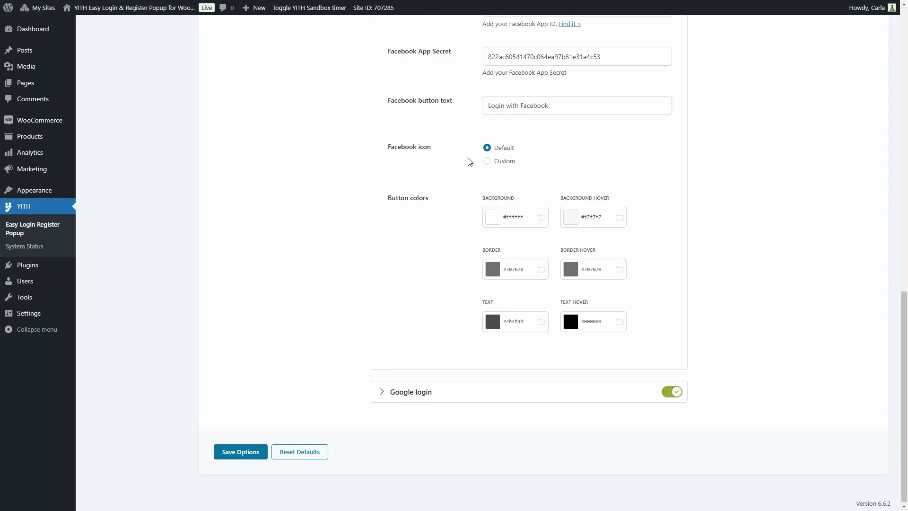
click(487, 164)
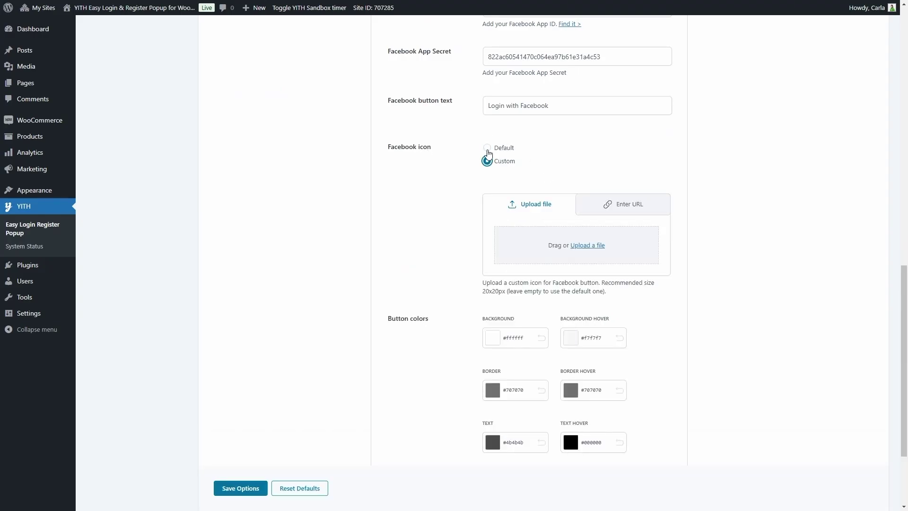
click(486, 148)
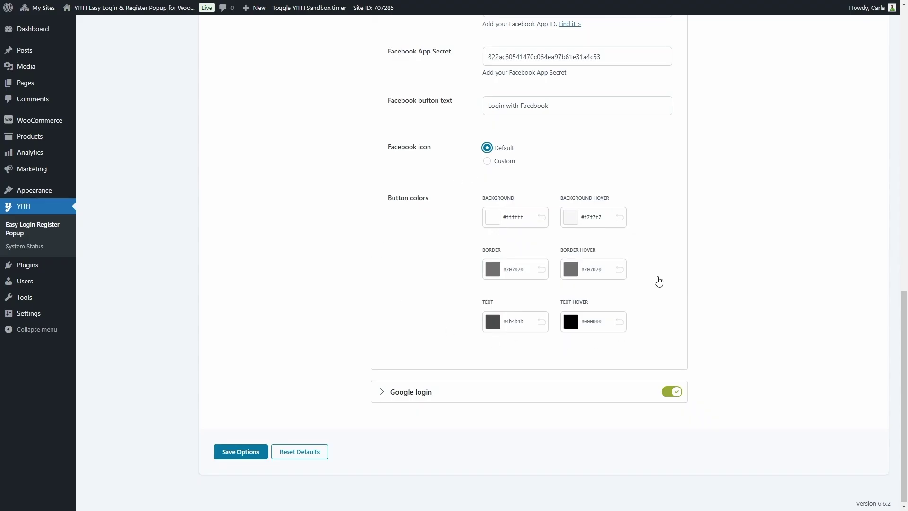
click(377, 389)
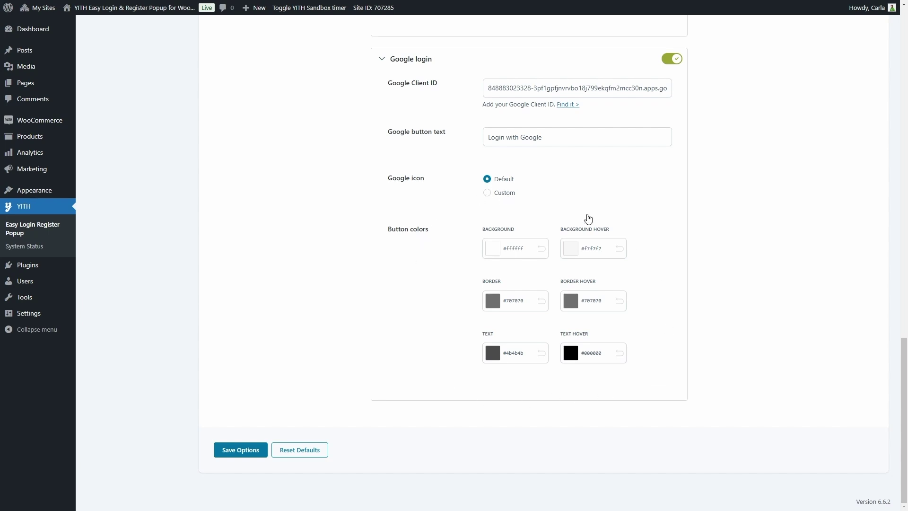
Step: Save the settings and open the checkout login popup from the cart
click(241, 448)
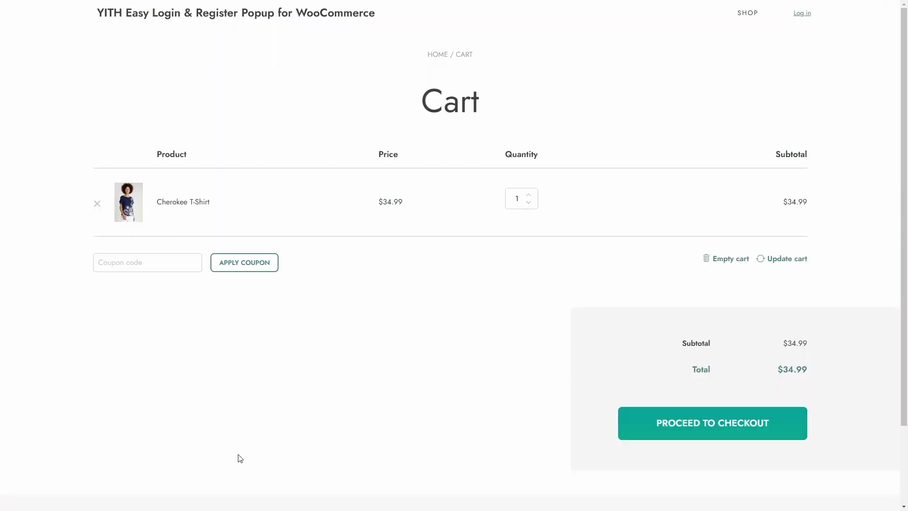
click(702, 434)
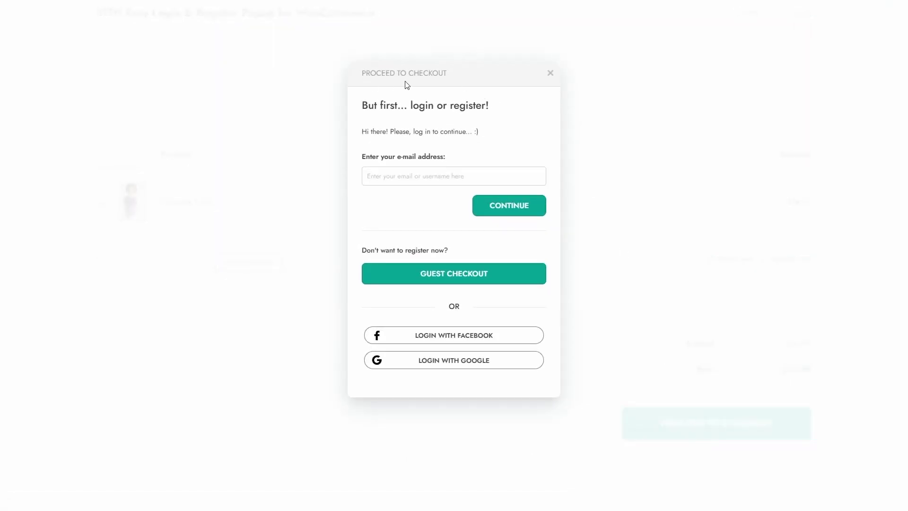
drag(362, 135, 493, 137)
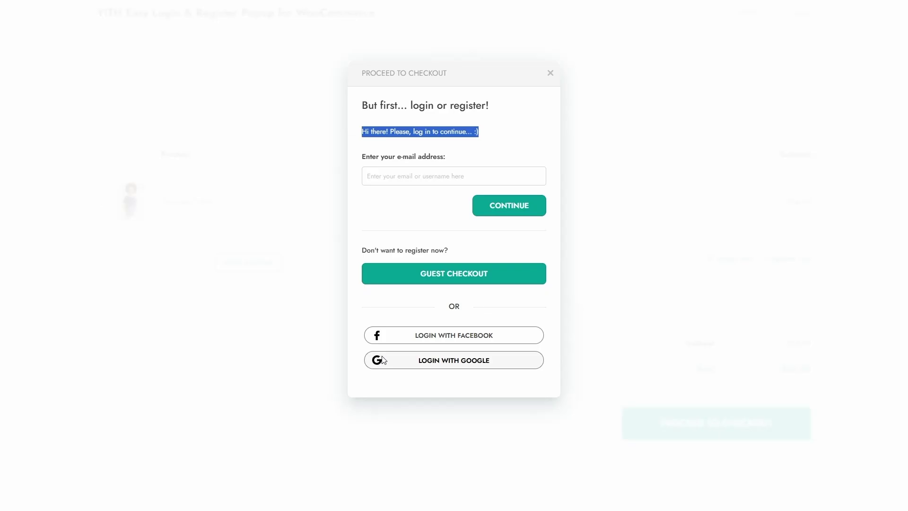
Step: Test Login with Facebook and Login with Google, closing each sign-in window
click(440, 340)
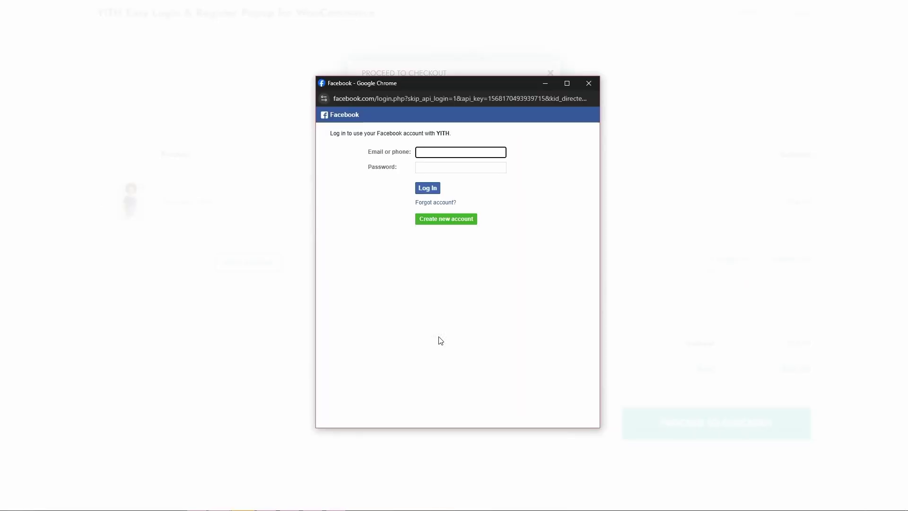
click(588, 84)
click(430, 367)
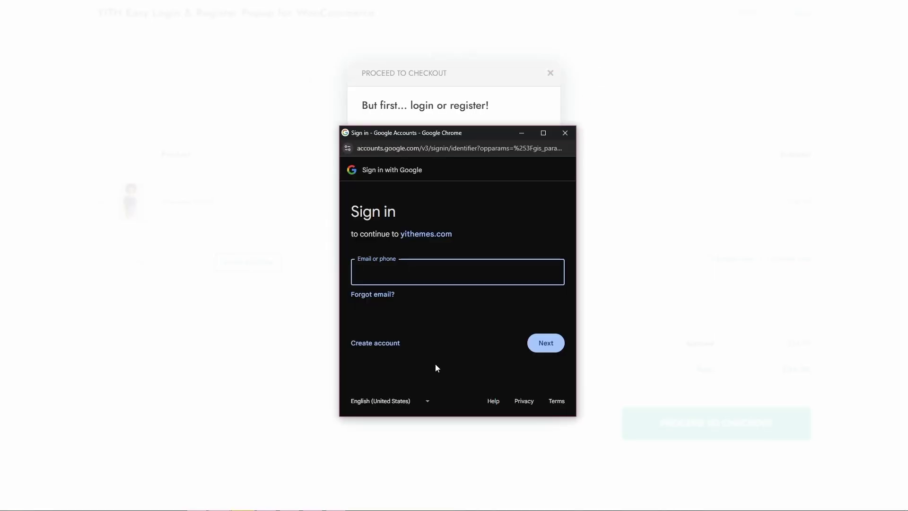
click(561, 137)
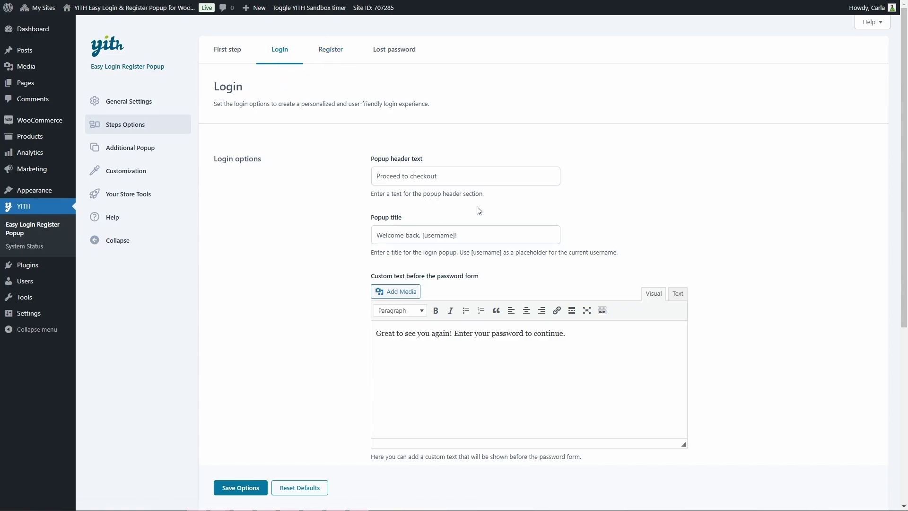
Step: Review the Login tab's header, title and label fields, then switch to the Register tab
scroll(339, 242, down, 2)
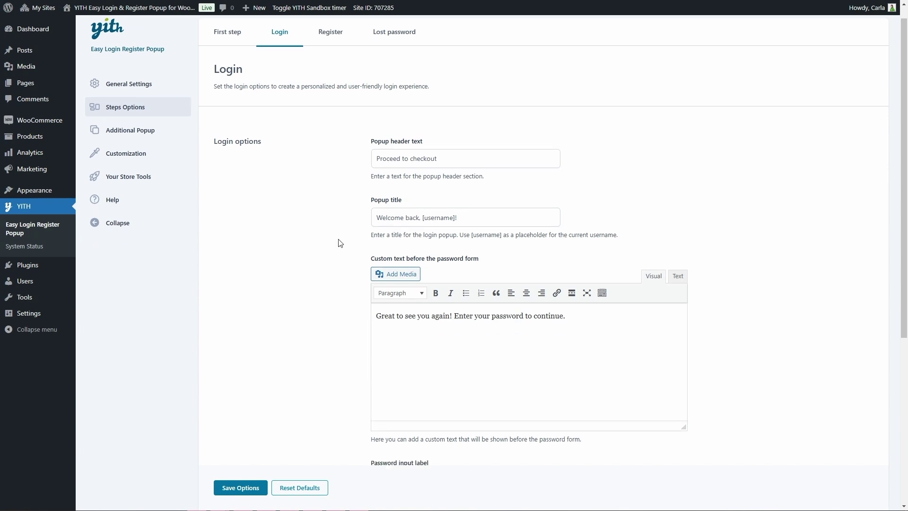
scroll(338, 243, down, 5)
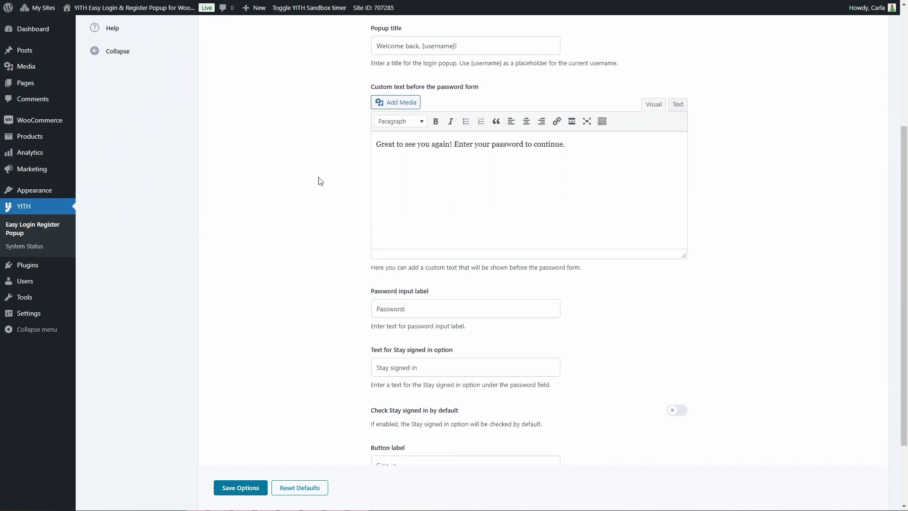
scroll(433, 195, down, 2)
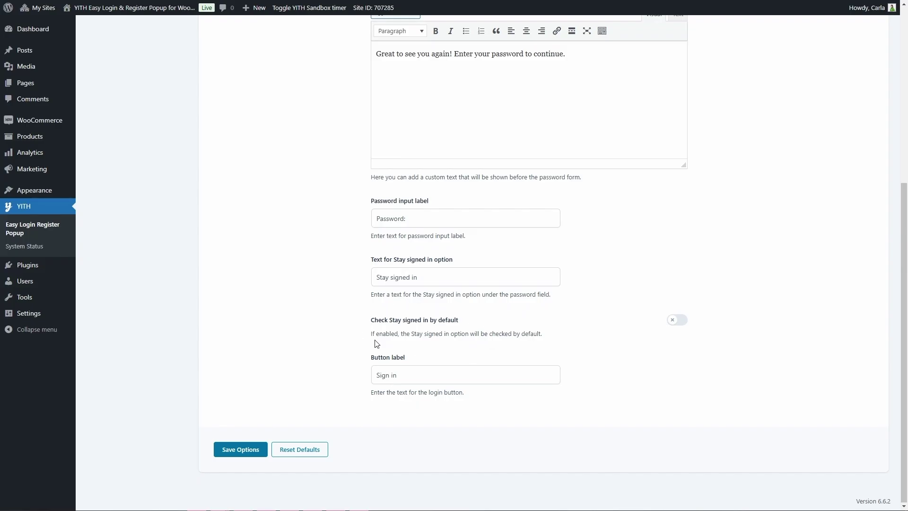
scroll(363, 375, up, 6)
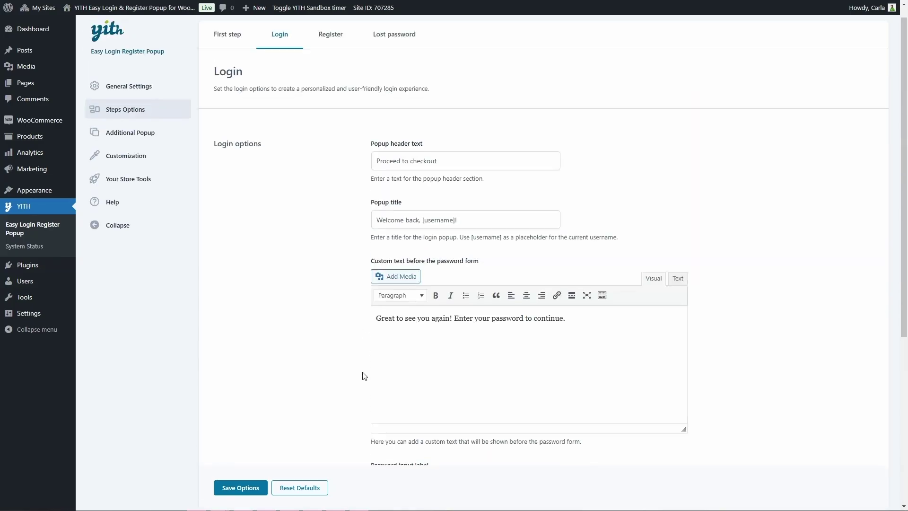
click(341, 66)
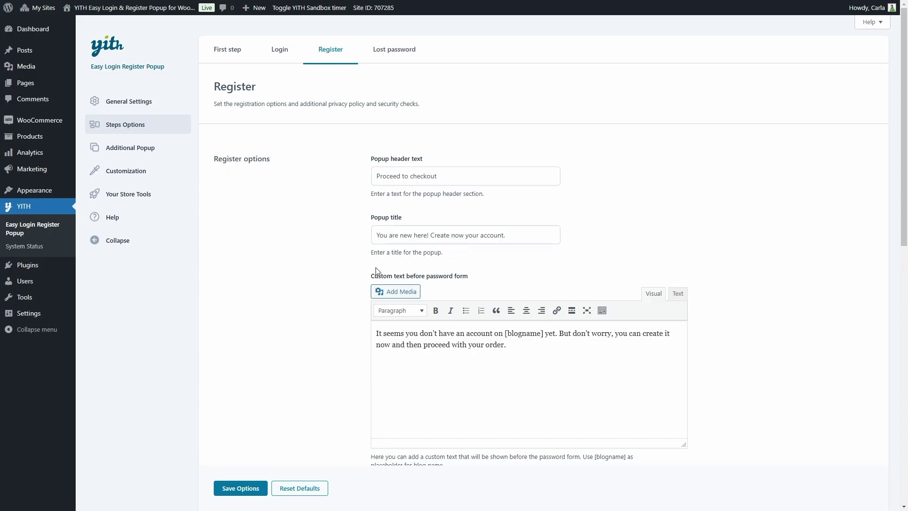
Step: Review Register texts, privacy checkbox and Google reCAPTCHA keys, then go to the Lost password tab
scroll(343, 352, down, 8)
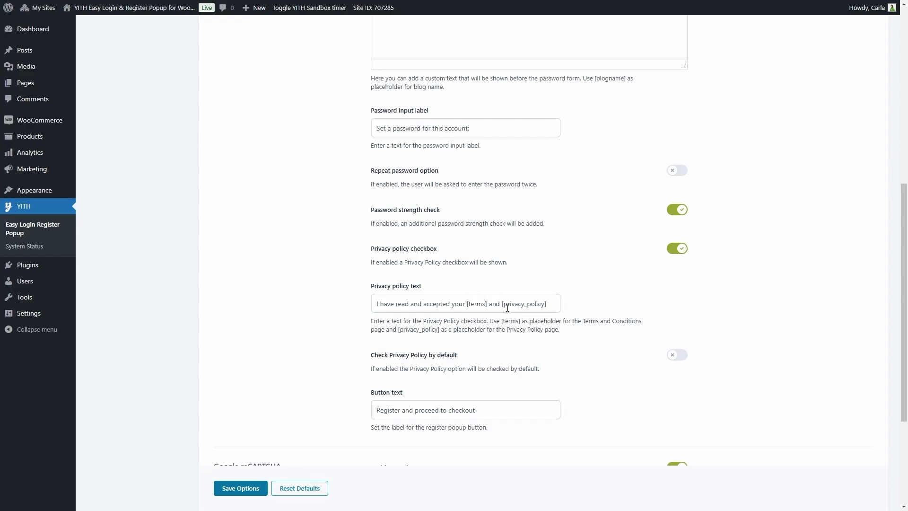
scroll(507, 307, down, 4)
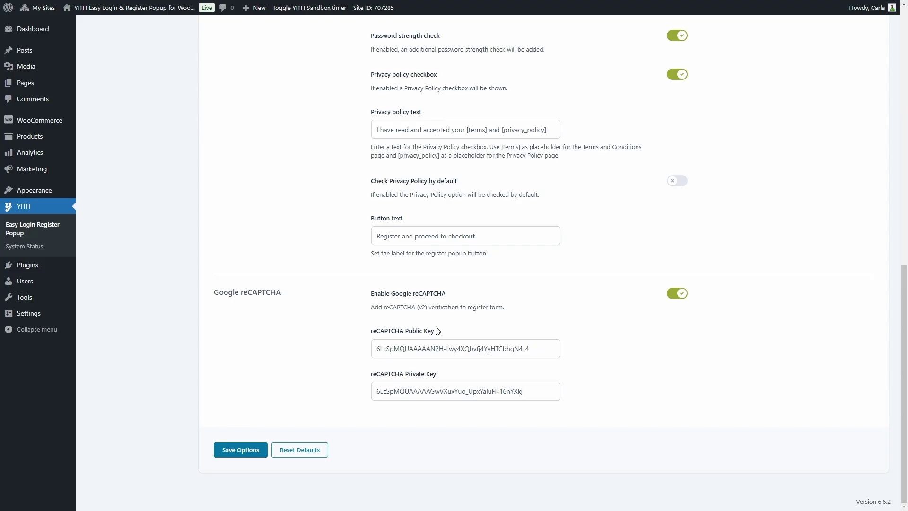
scroll(435, 330, up, 10)
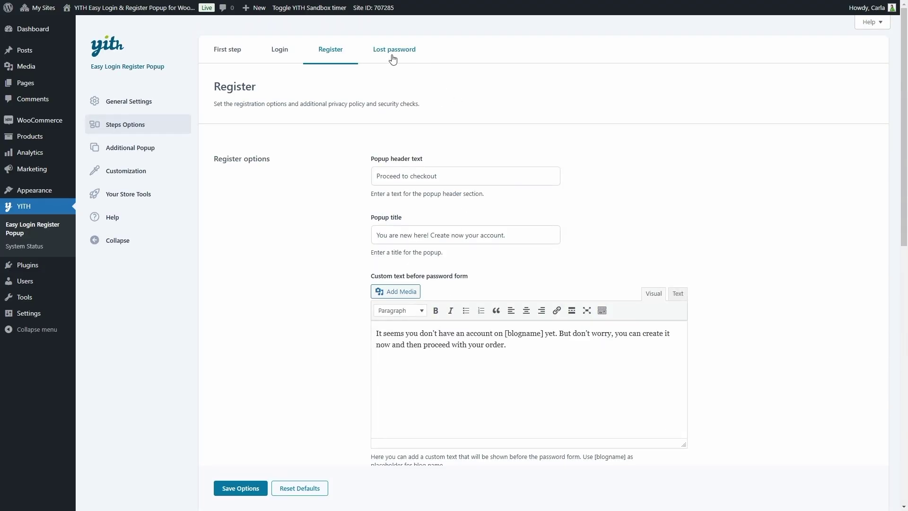
click(392, 56)
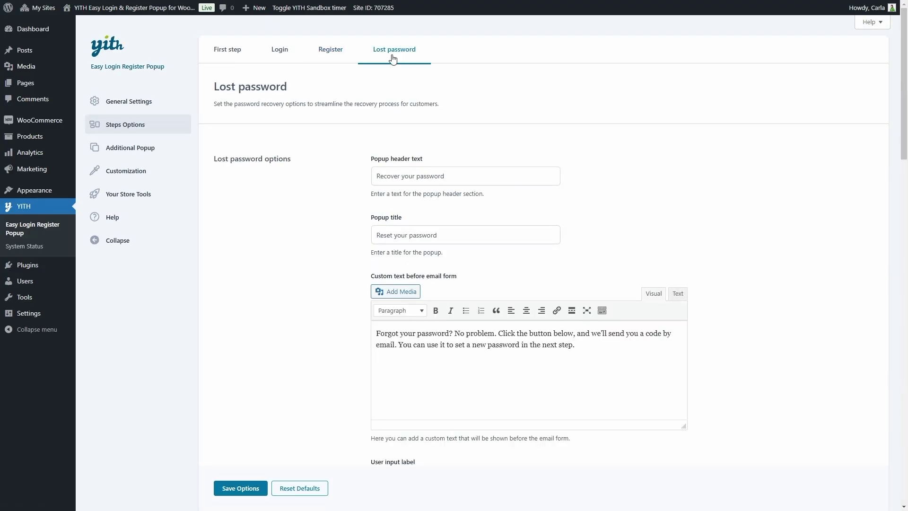
Step: Show the Recover password options with Classic reset-by-link recovery selected
scroll(392, 59, down, 2)
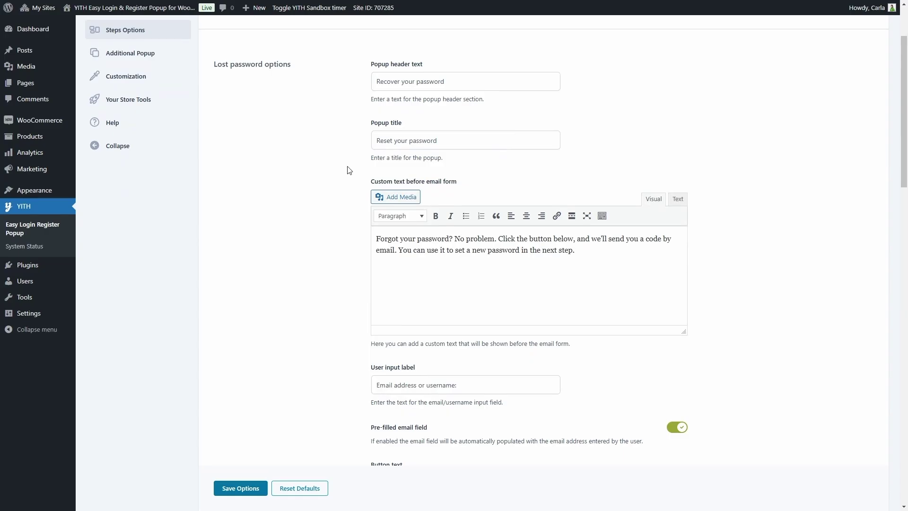
scroll(352, 280, down, 3)
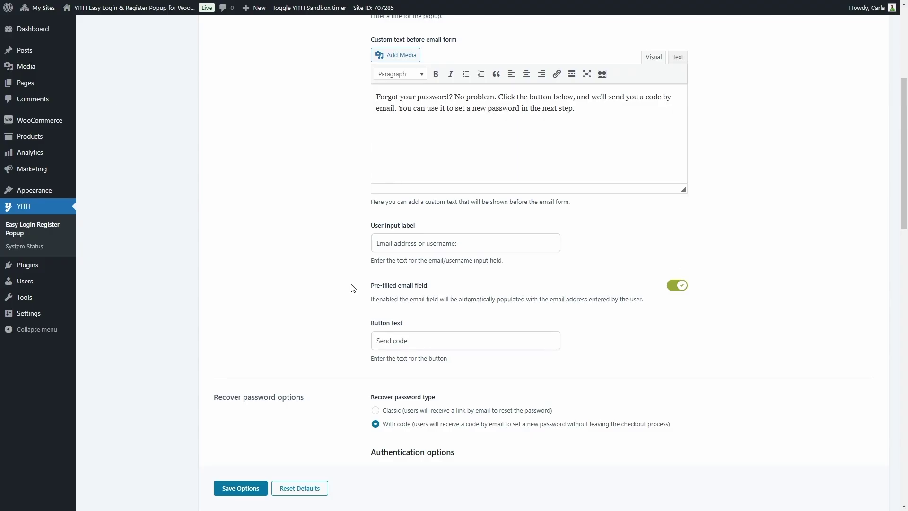
scroll(352, 288, down, 5)
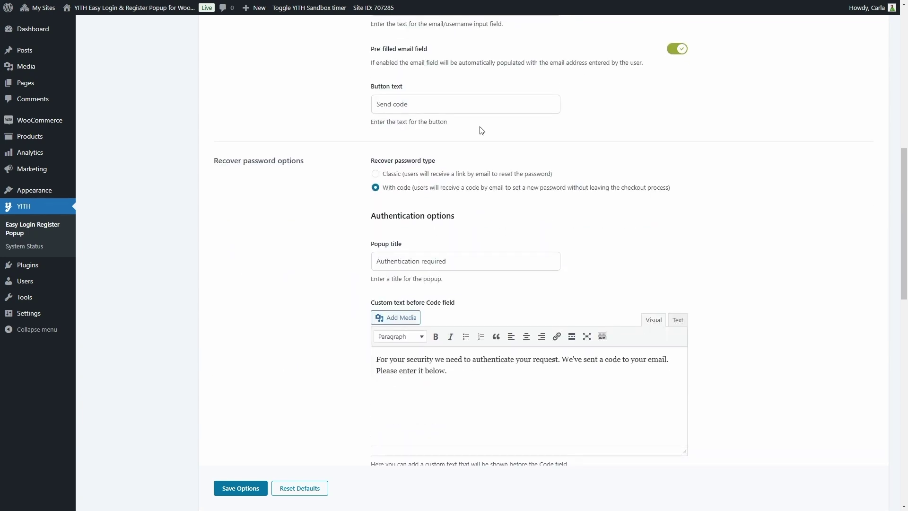
scroll(405, 108, down, 2)
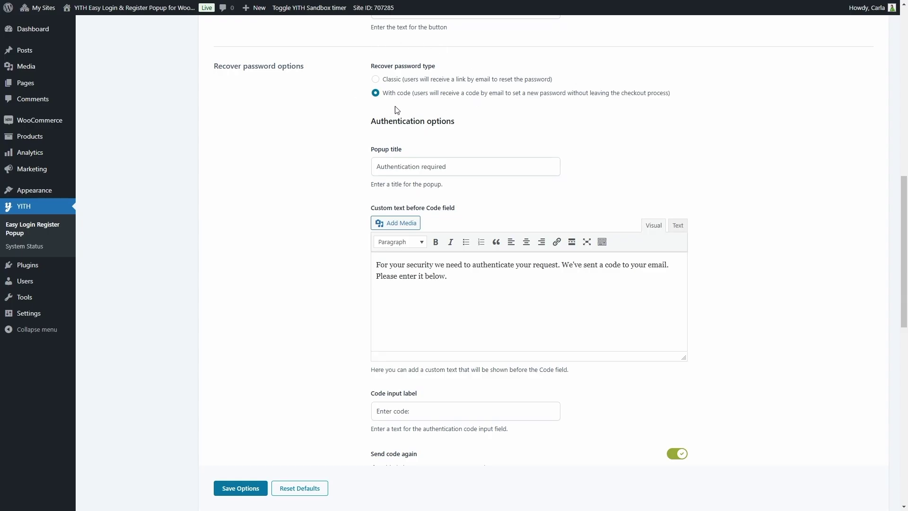
click(392, 81)
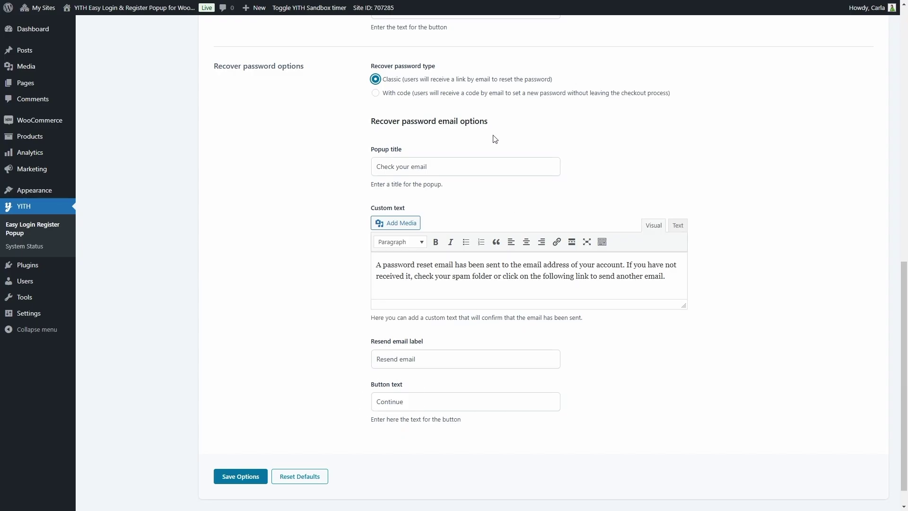
Step: Choose the 'With code' recover password type, review the code and new-password options, and save
click(376, 94)
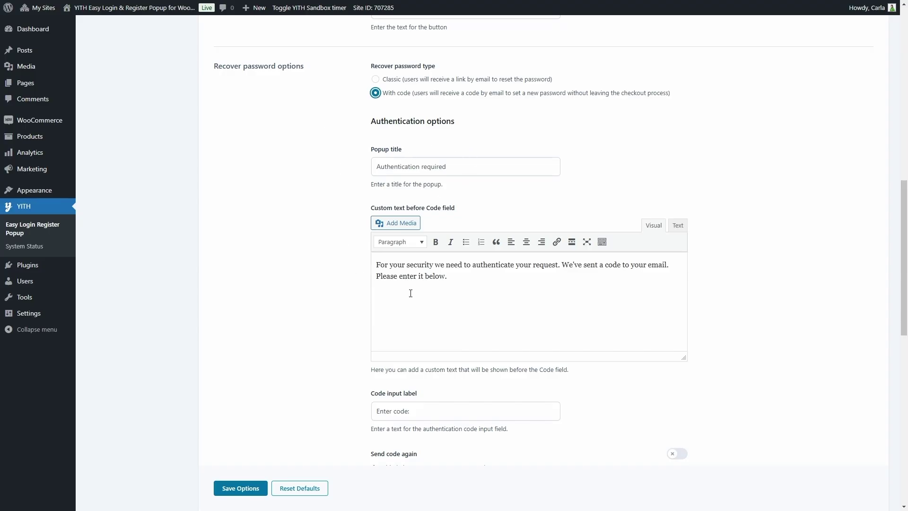
scroll(369, 212, down, 4)
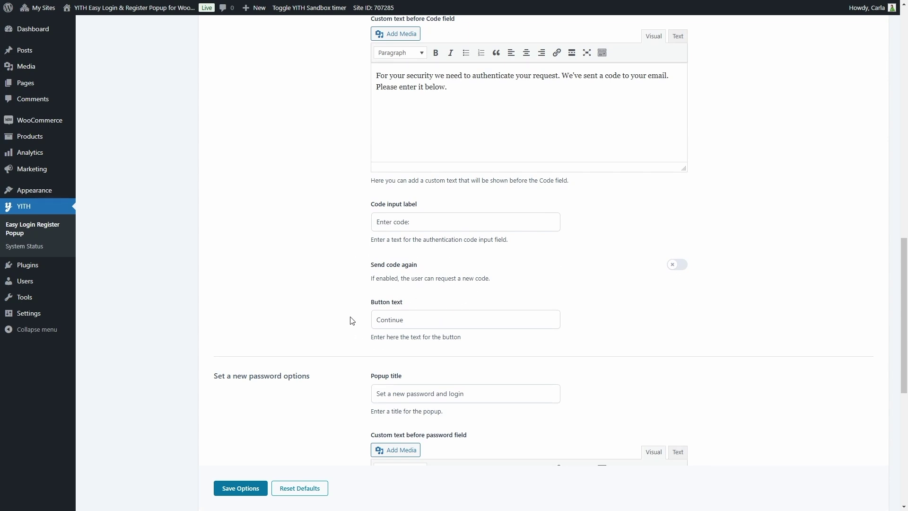
scroll(349, 320, down, 6)
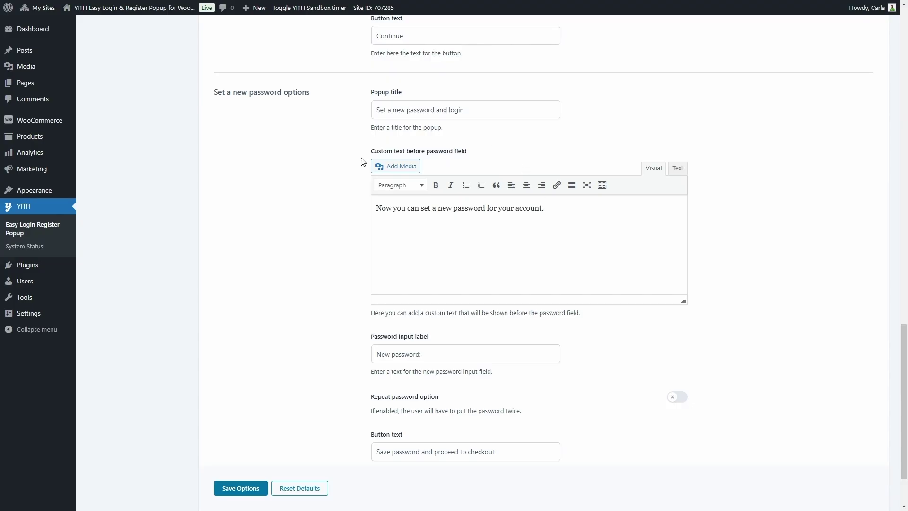
scroll(361, 163, down, 2)
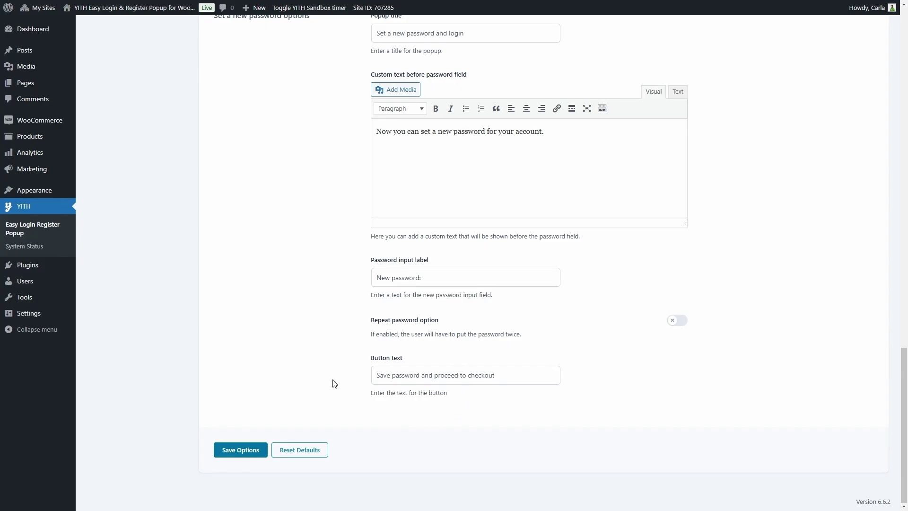
click(237, 449)
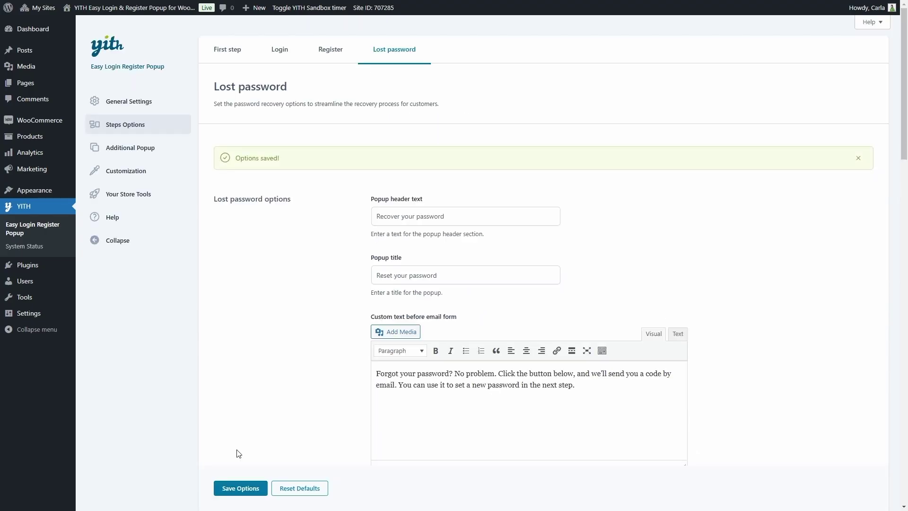
Step: Open the Additional Popup settings, then right-click the storefront's header cart link holding the Cherokee T-Shirt
click(165, 152)
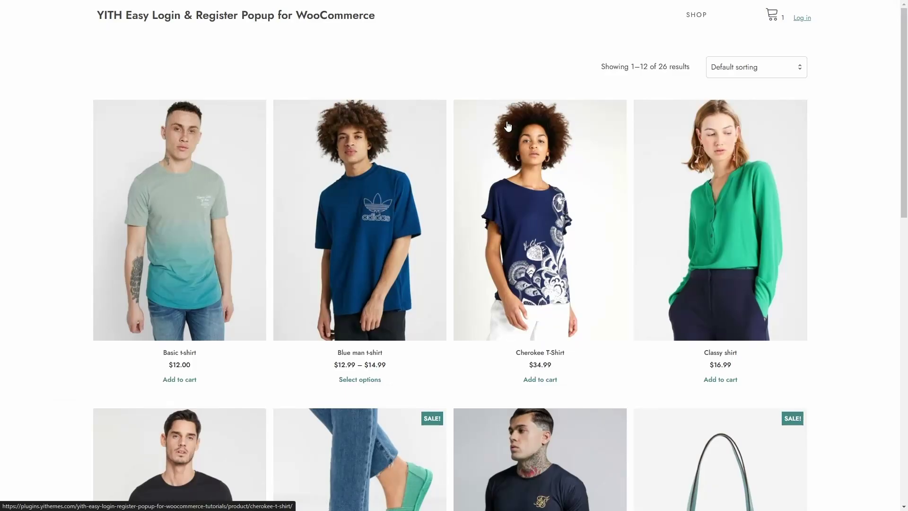
mouse_move(774, 19)
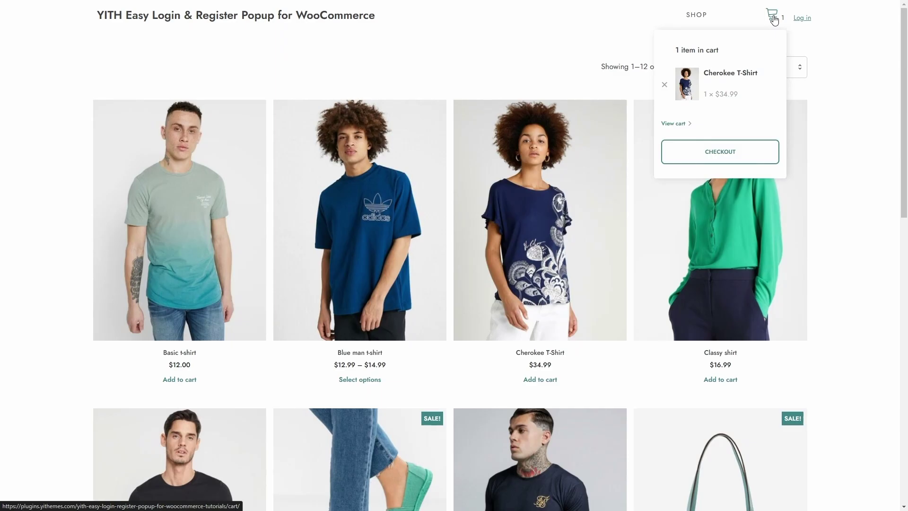
right_click(773, 19)
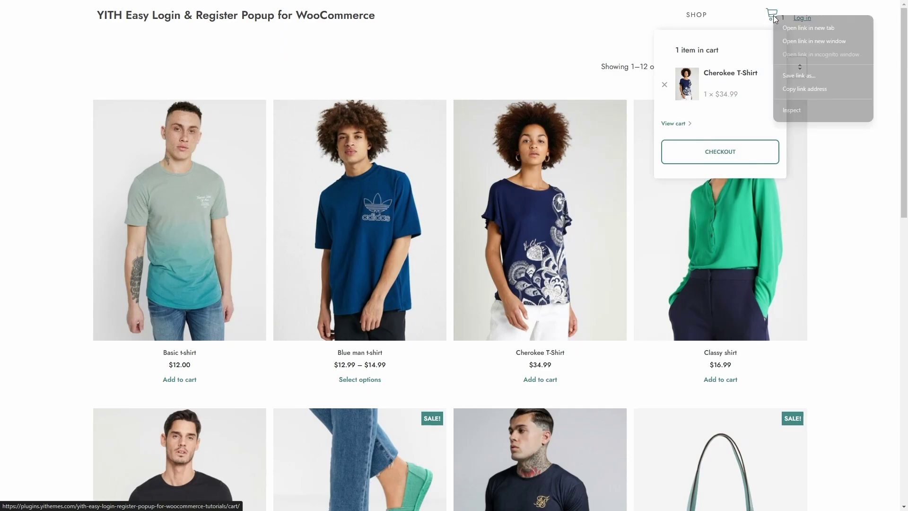
Step: Inspect the header cart and copy its section id woocommerce_widget_cart-2, then close DevTools
click(794, 110)
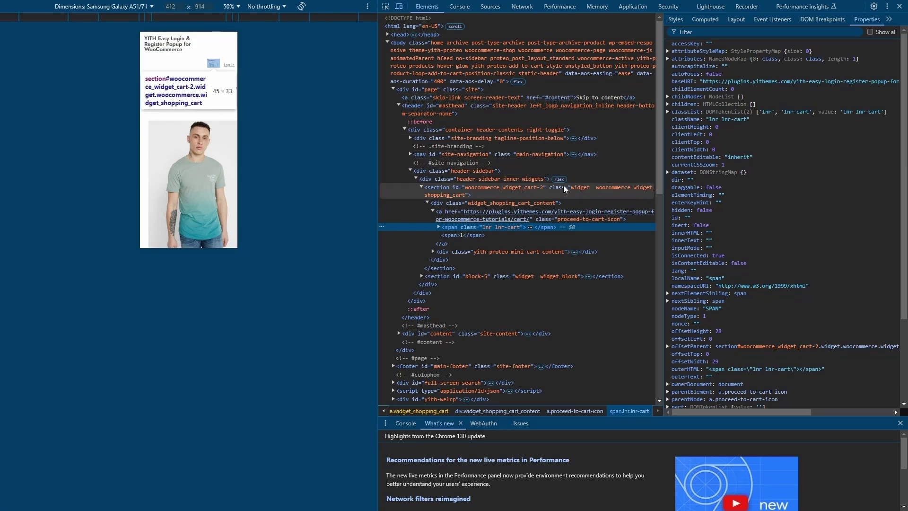
click(481, 187)
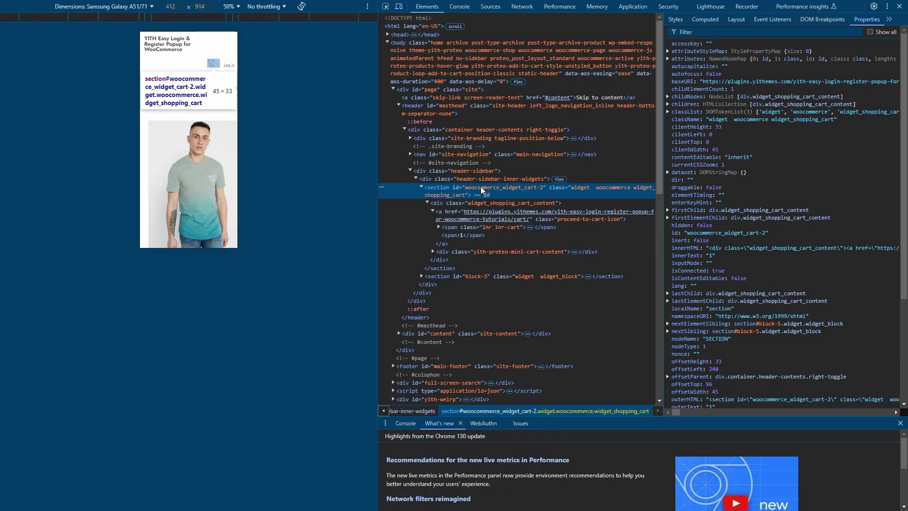
double_click(480, 186)
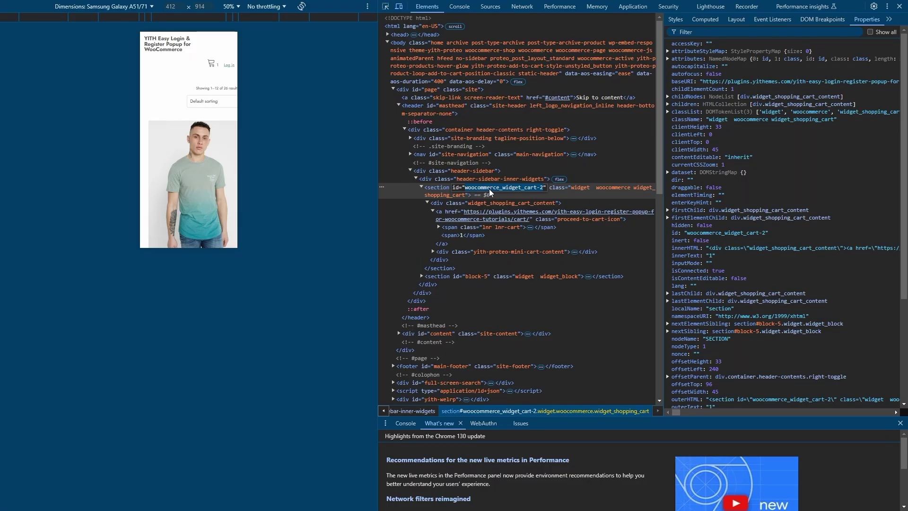
click(899, 6)
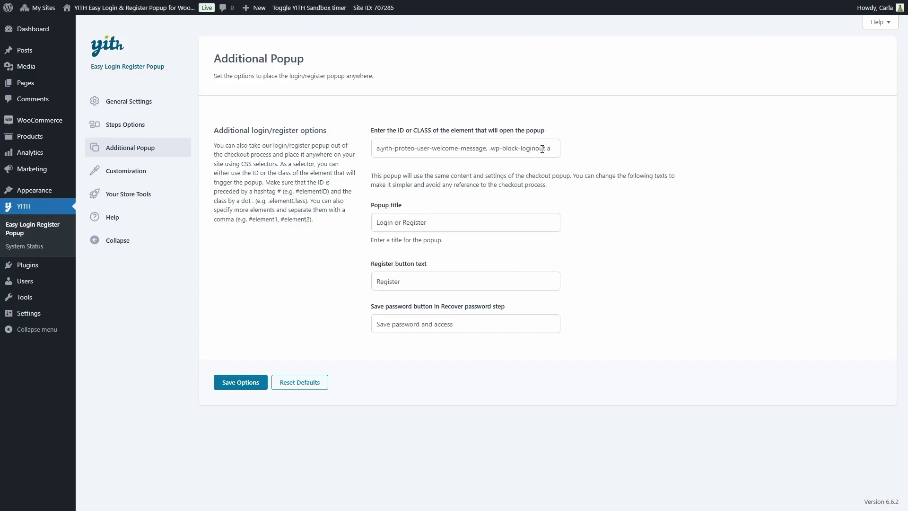
Step: Append ', #woocommerce_widget_cart-2' to the popup selectors, save, and test the cart on the shop
click(547, 148)
text(,)
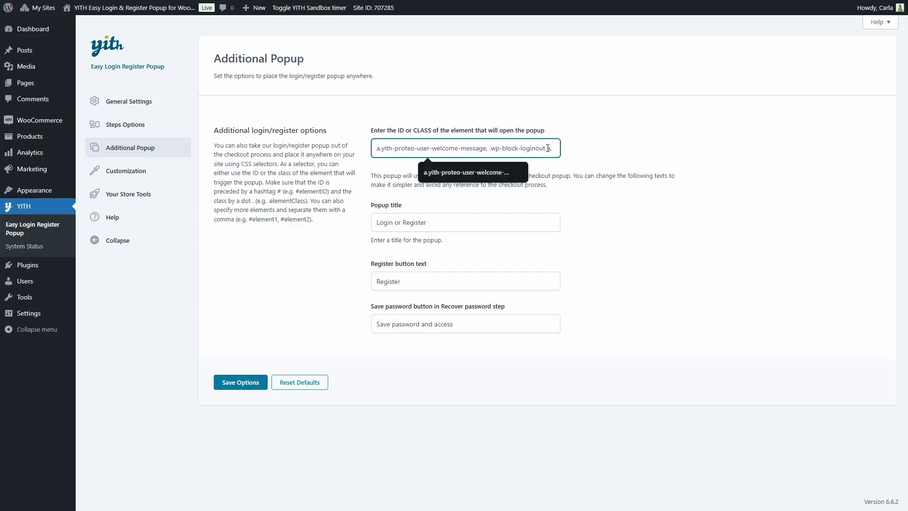
text( #)
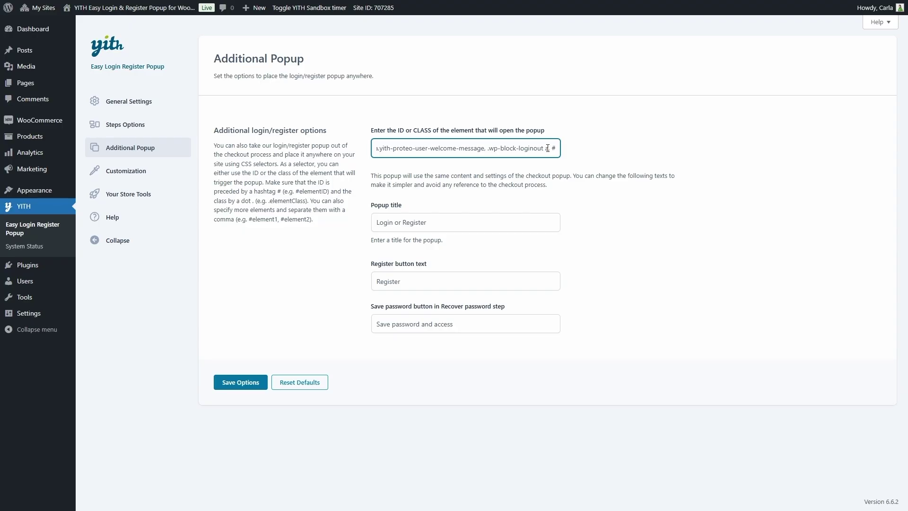
key(ctrl+v)
click(240, 382)
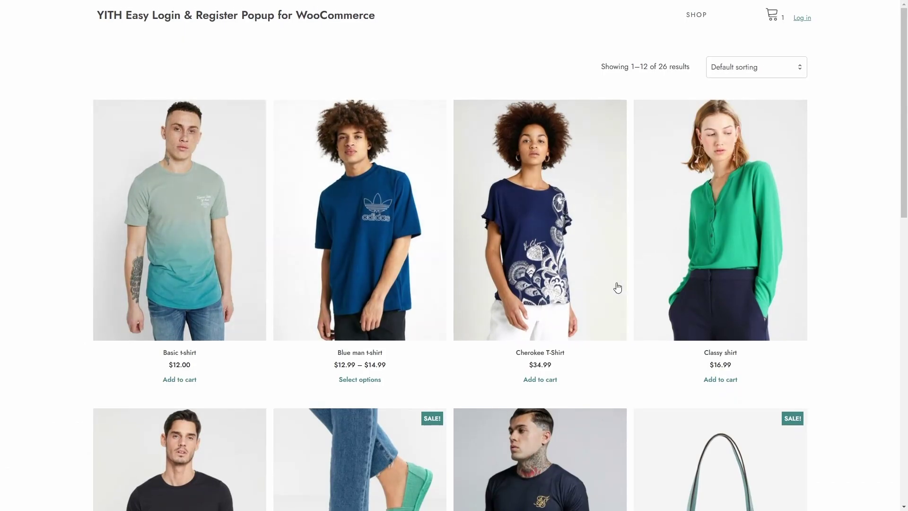
click(773, 17)
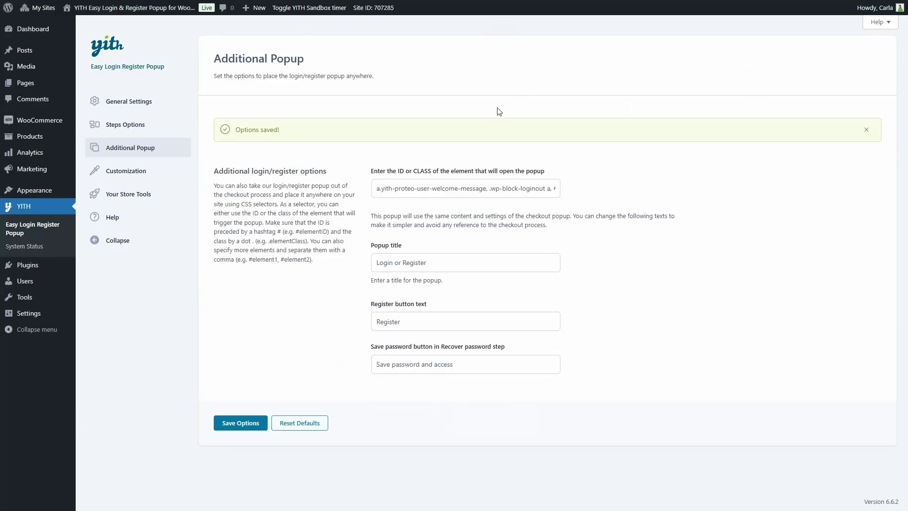
Step: Look over the Customization page's popup and button colours, then go to Your Store Tools
click(159, 170)
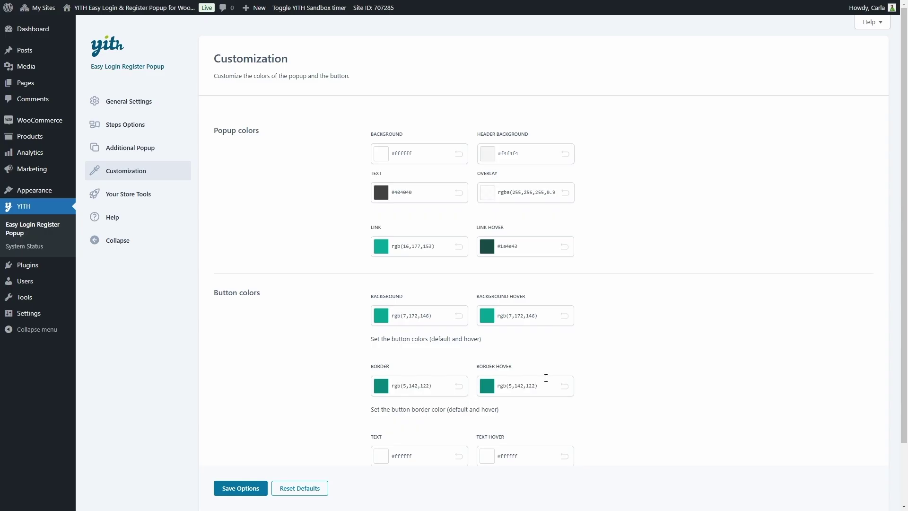
scroll(319, 256, down, 3)
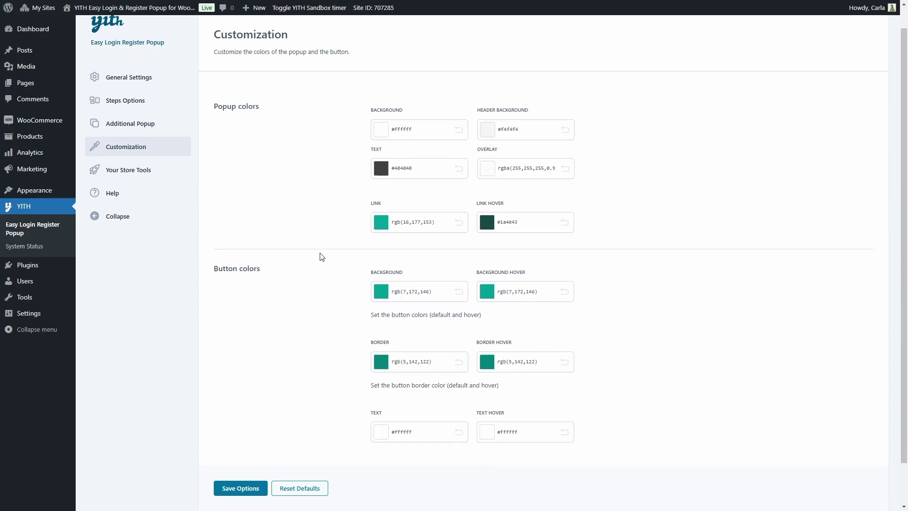
scroll(319, 257, up, 3)
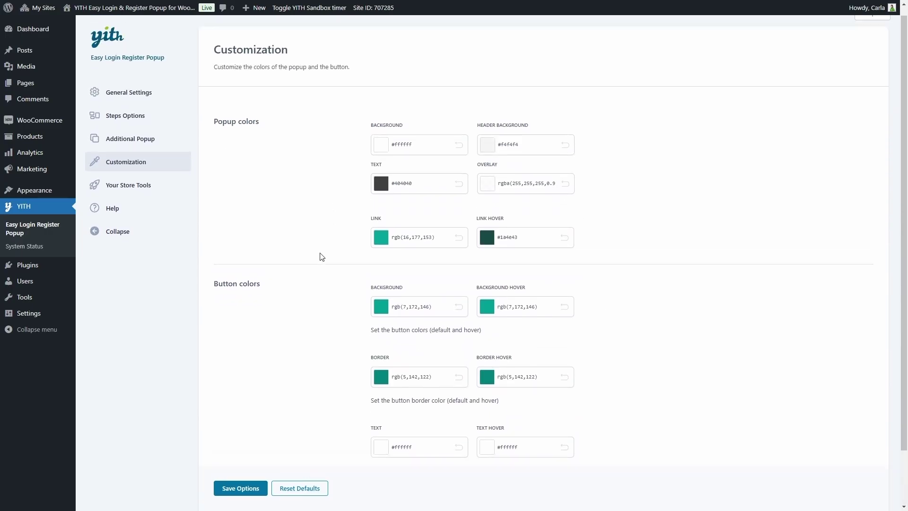
click(124, 197)
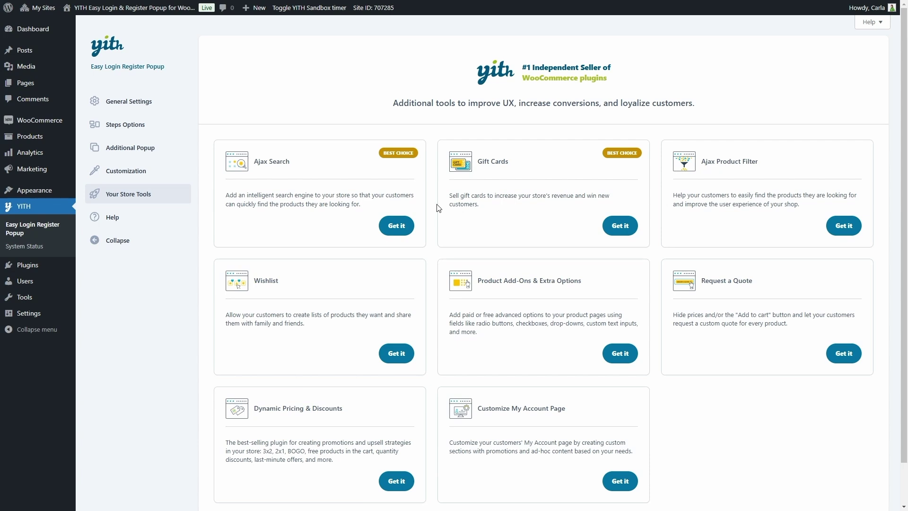
Step: Open the plugin's Help page and scroll down to the Need help box
click(131, 220)
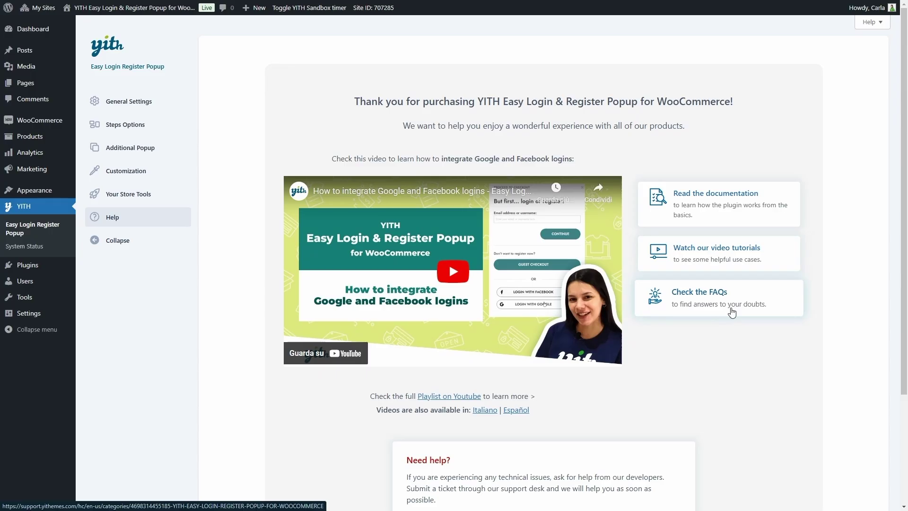
scroll(732, 312, down, 3)
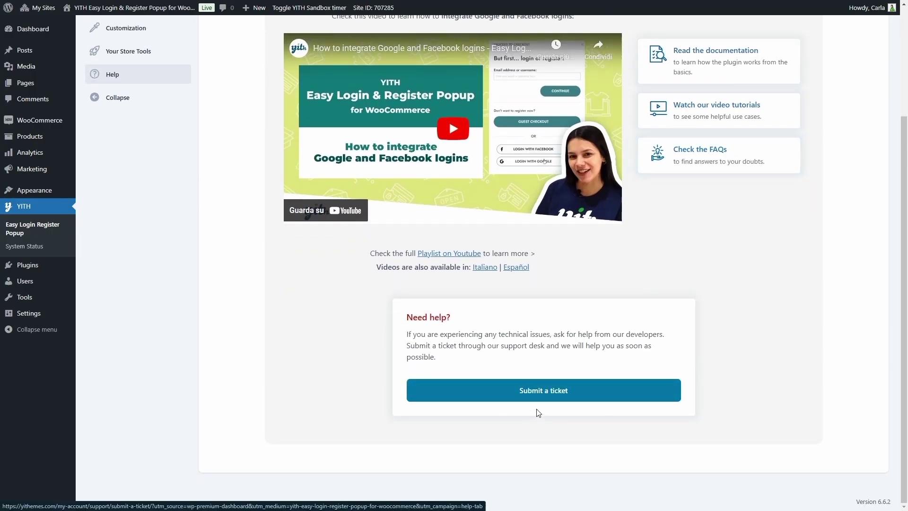